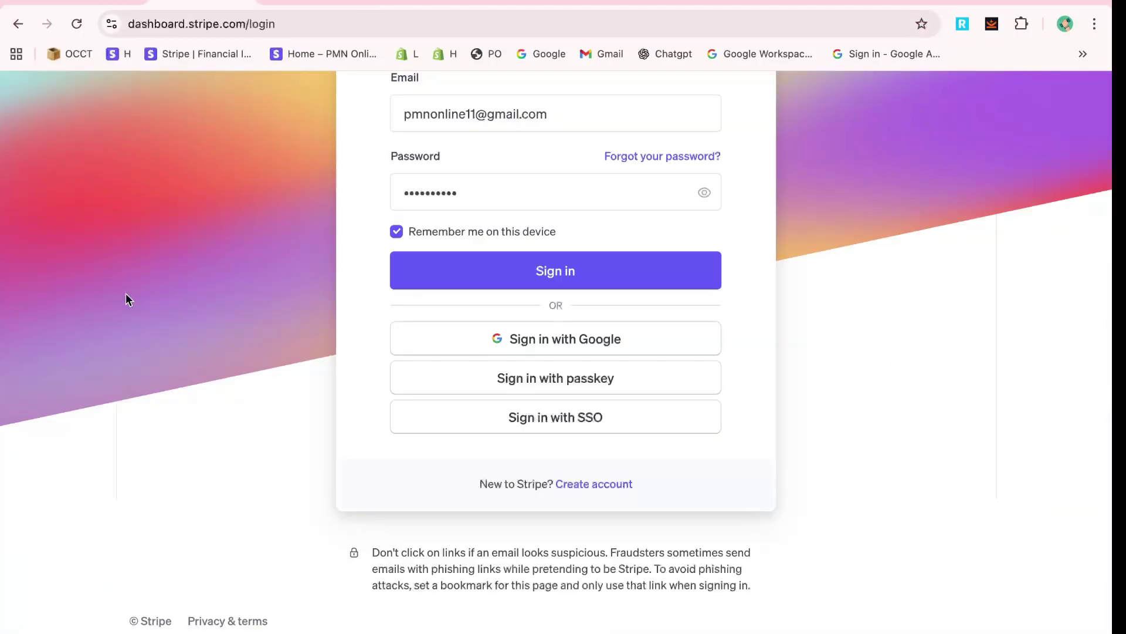
# Return to the Stripe sign-in page after checking the API keys tutorial tab.
pyautogui.hotkey('alt', 'Left')
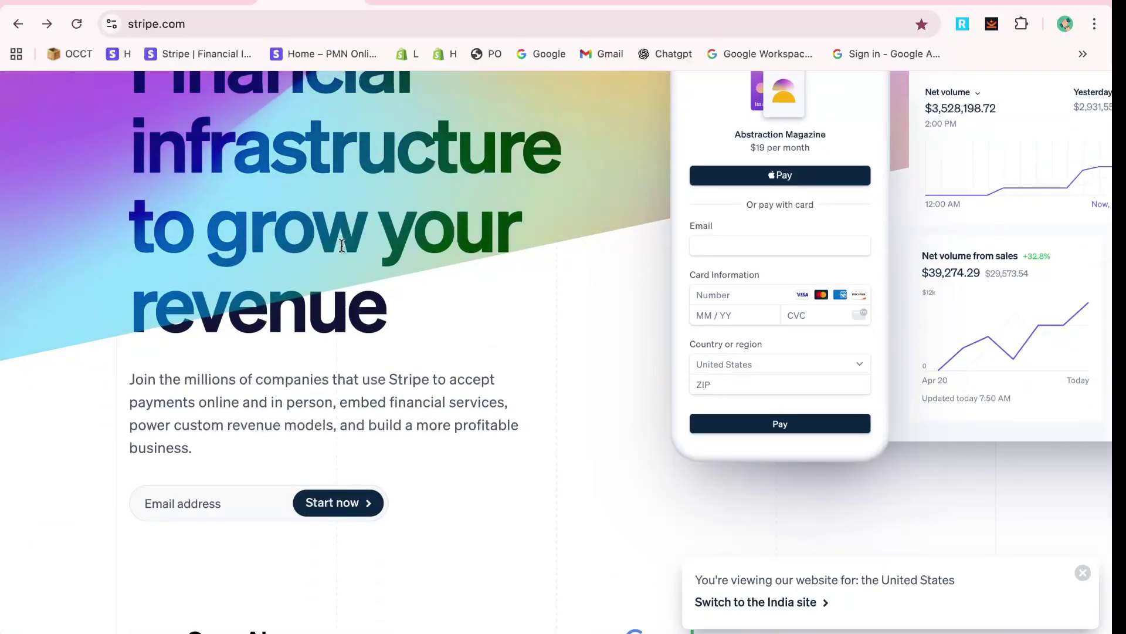
pyautogui.scroll(-5, 343, 246)
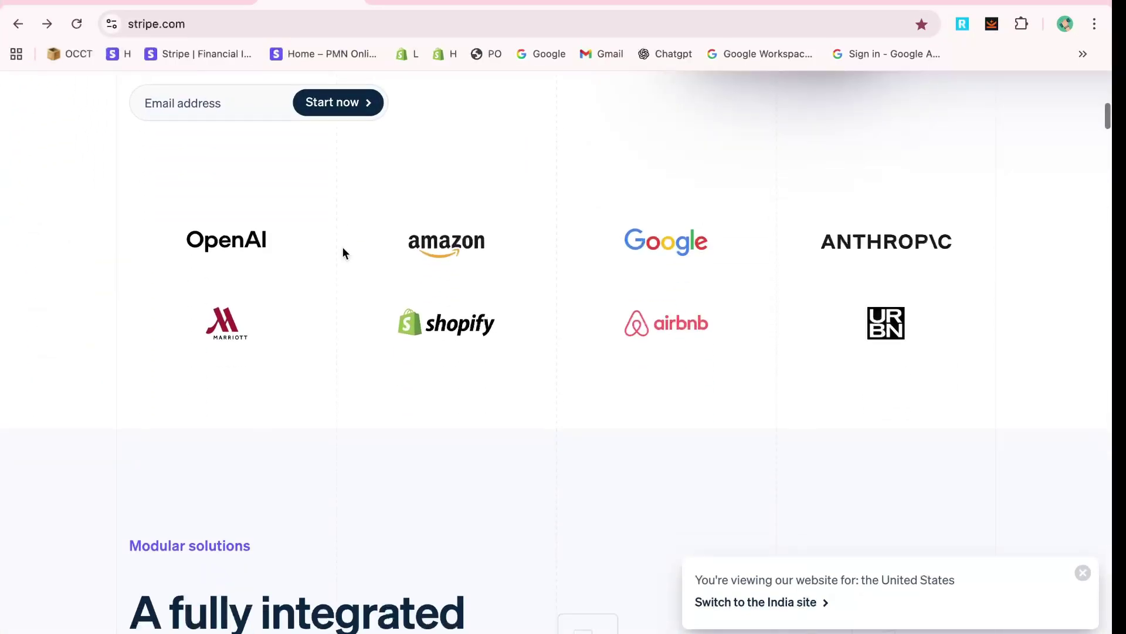
pyautogui.hotkey('ctrl', 'Tab')
pyautogui.scroll(5, 242, 327)
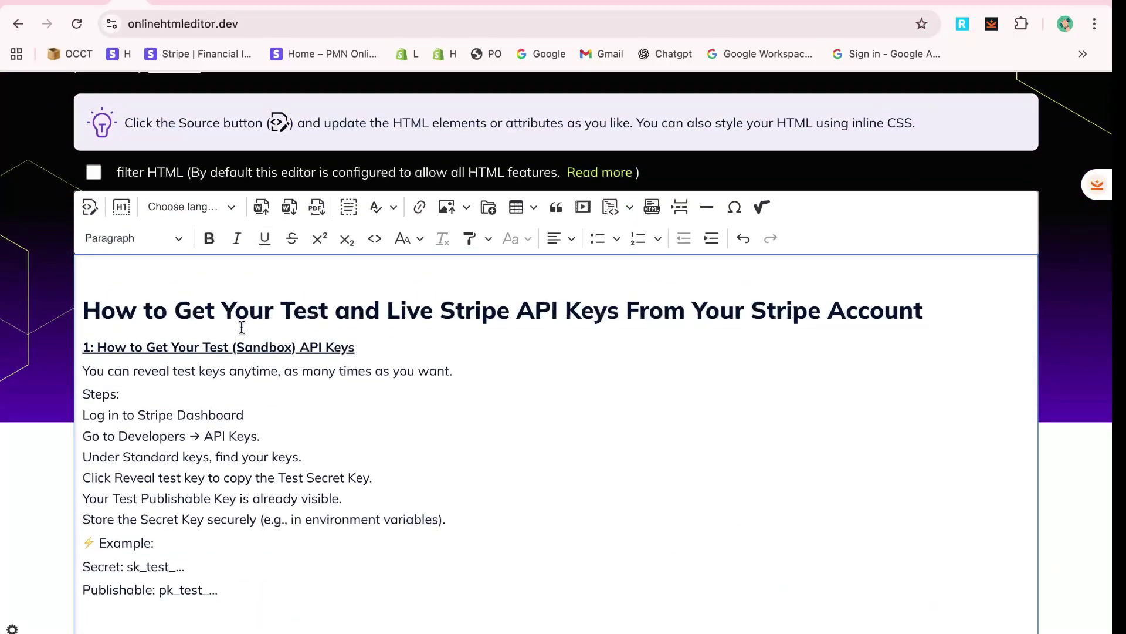
pyautogui.scroll(2, 241, 327)
pyautogui.scroll(1, 242, 326)
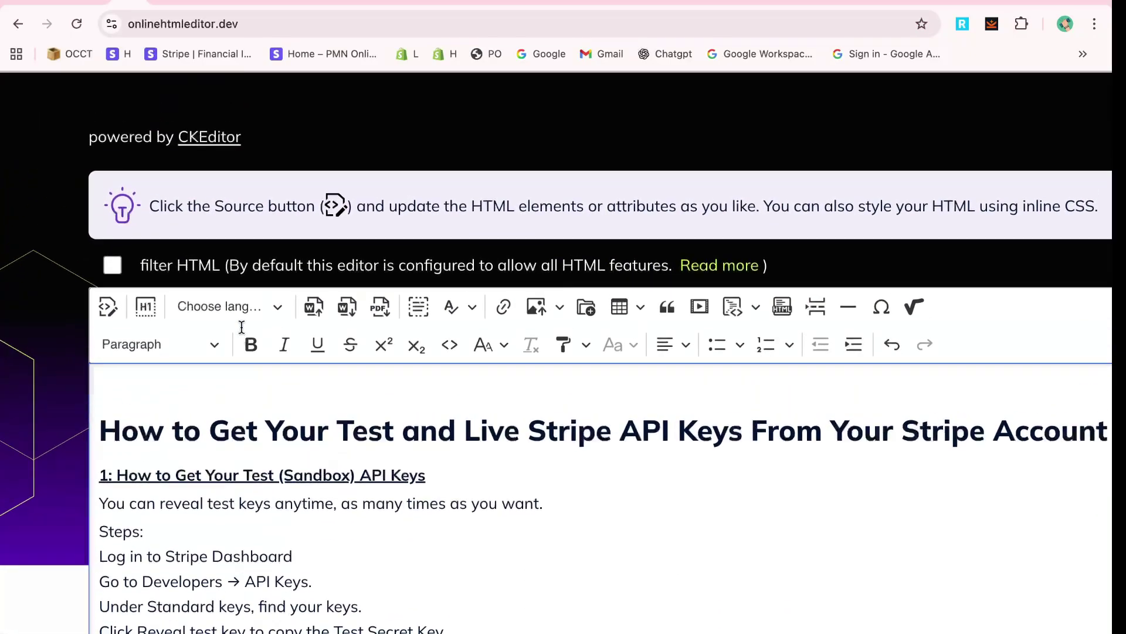
pyautogui.scroll(-2, 390, 443)
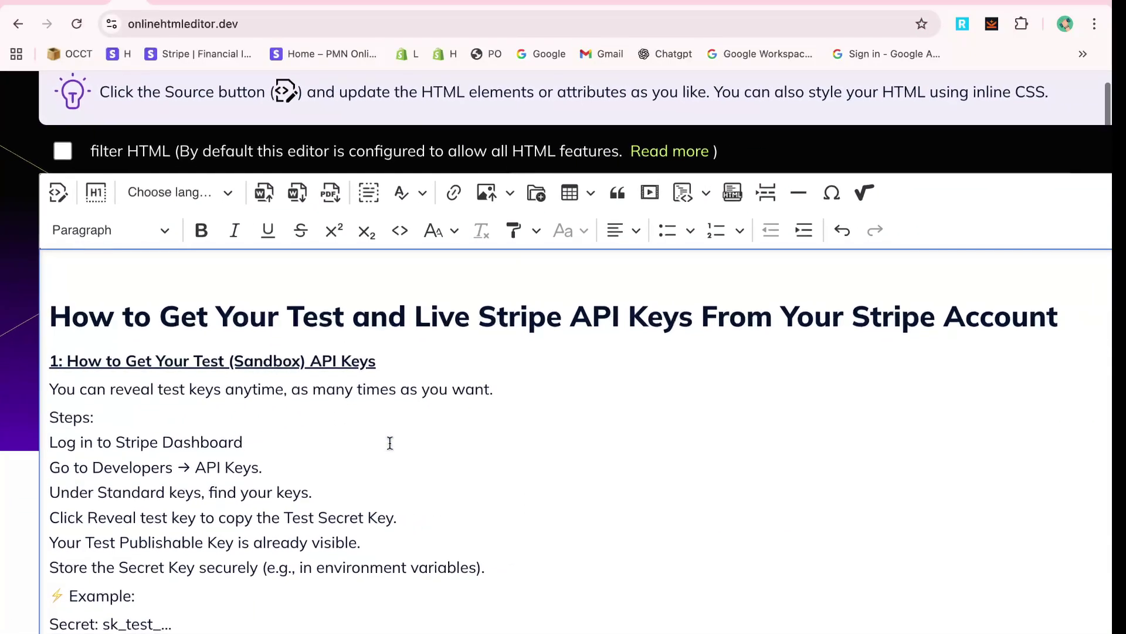
pyautogui.scroll(-1, 390, 444)
pyautogui.hotkey('ctrl', 'shift', 'Tab')
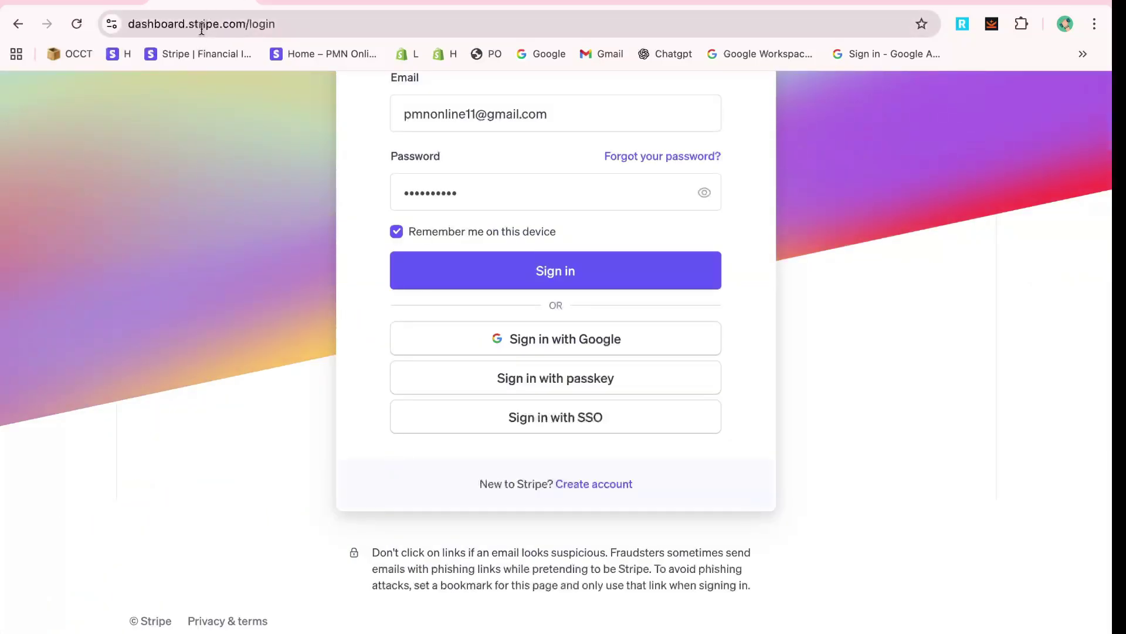
pyautogui.click(207, 27)
pyautogui.write('stripe.com')
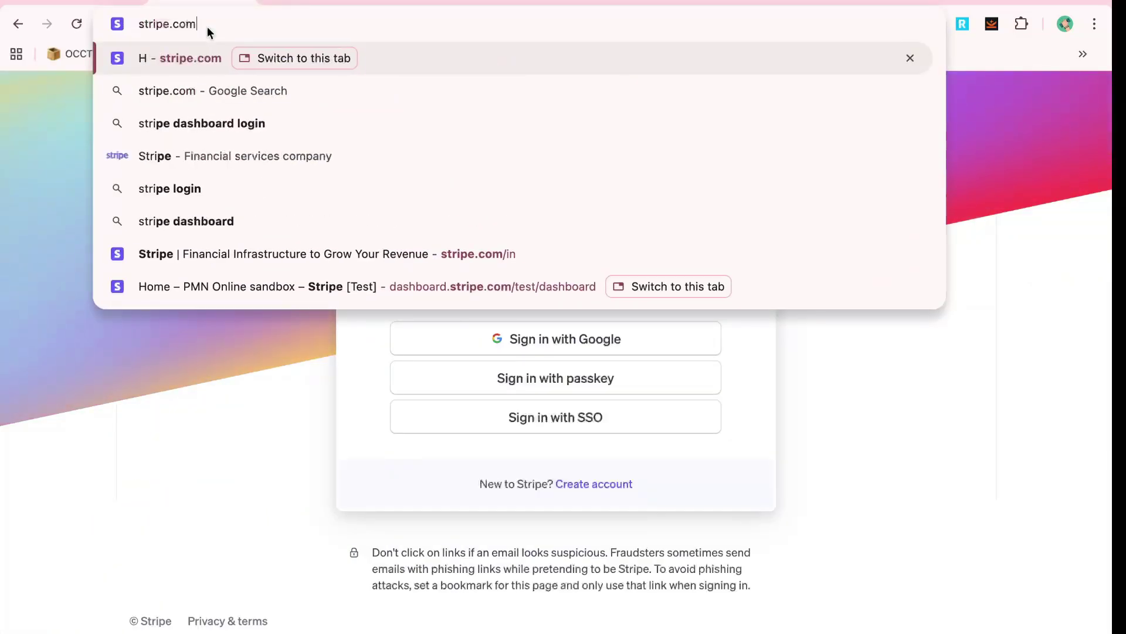
pyautogui.click(155, 402)
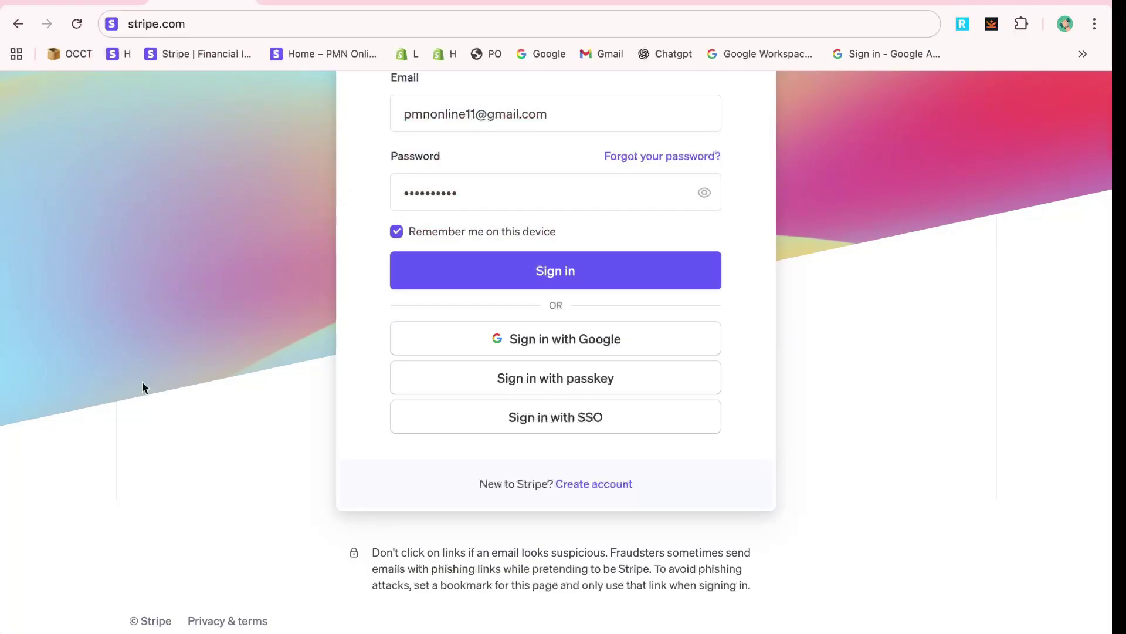
pyautogui.scroll(2, 214, 134)
pyautogui.scroll(2, 218, 150)
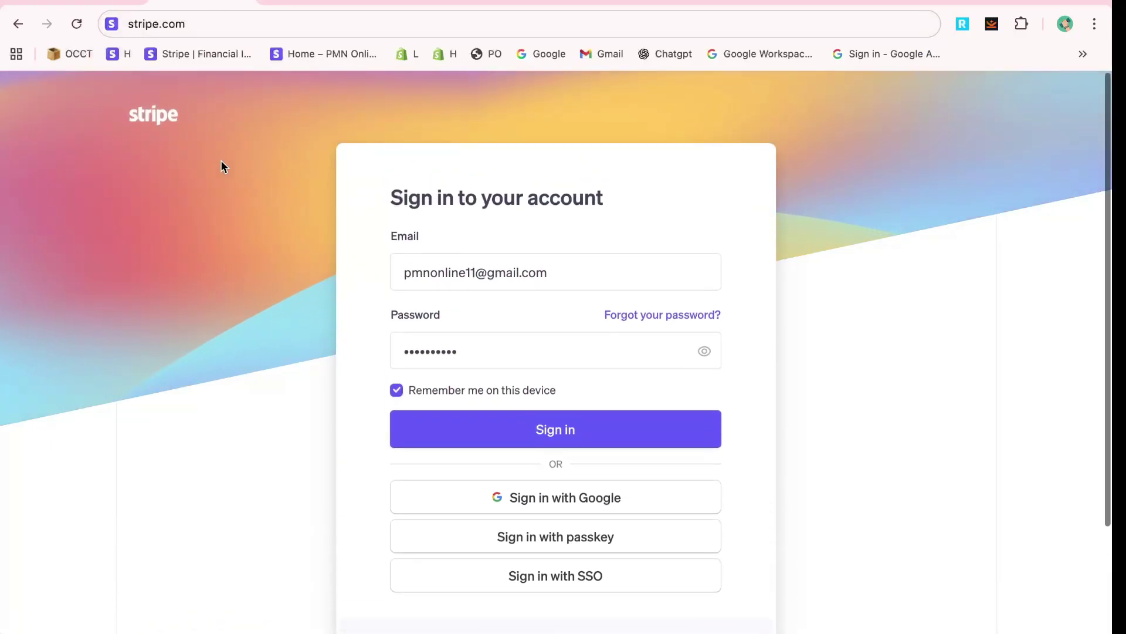
pyautogui.scroll(2, 264, 184)
pyautogui.scroll(5, 301, 209)
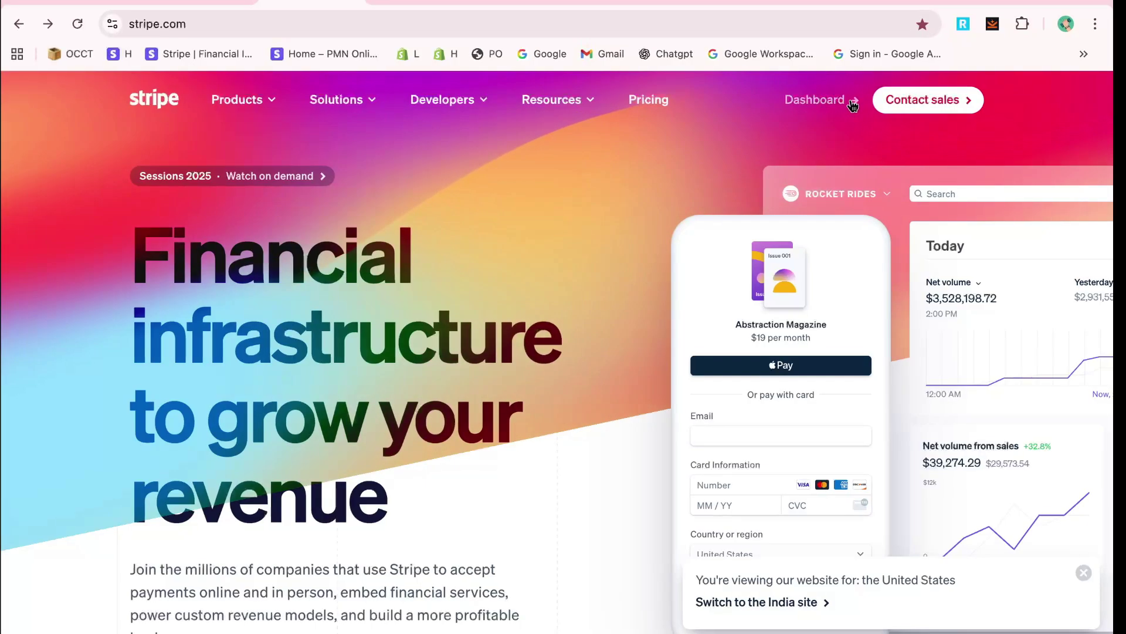
pyautogui.hotkey('alt', 'Right')
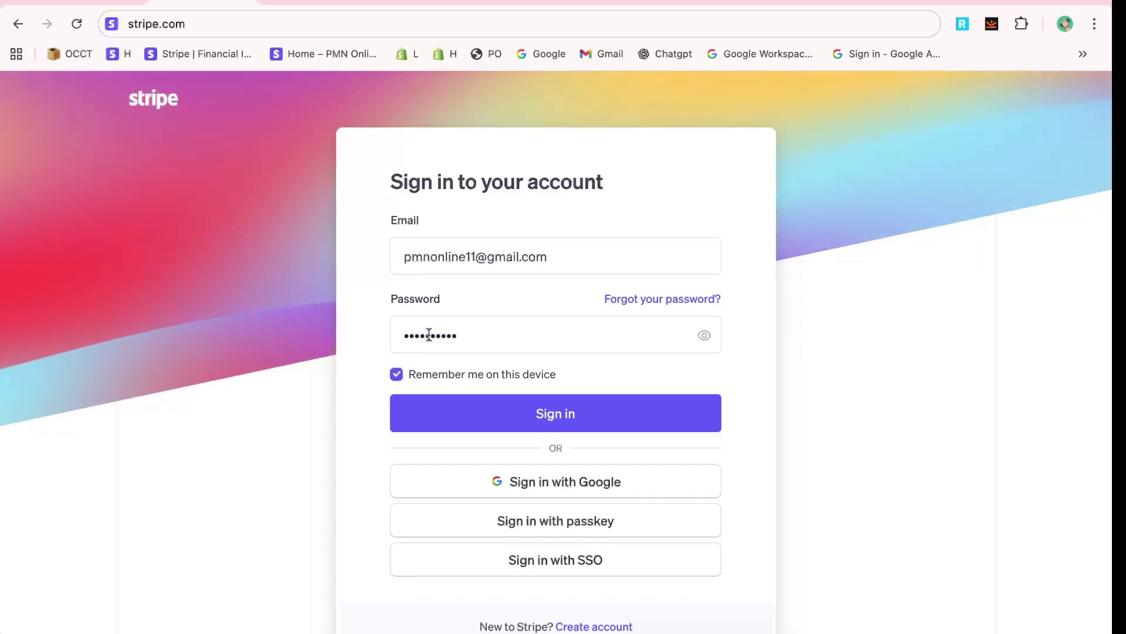
pyautogui.scroll(-1, 534, 382)
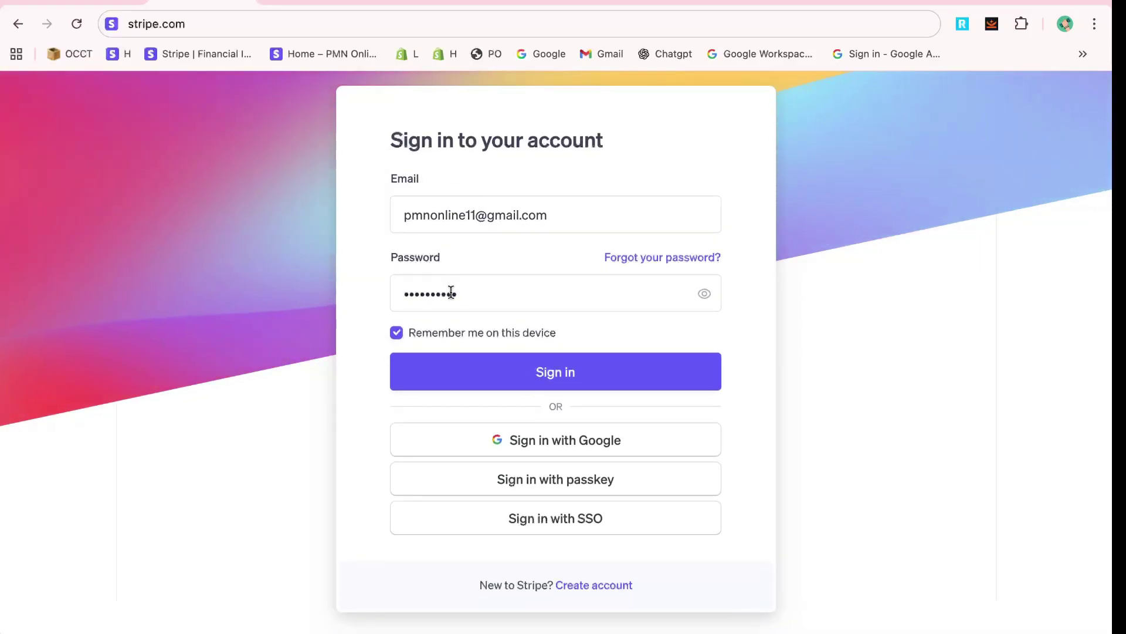
pyautogui.hotkey('ctrl', '+')
pyautogui.hotkey('ctrl', '+')
pyautogui.hotkey('ctrl', '+')
pyautogui.hotkey('ctrl', '0')
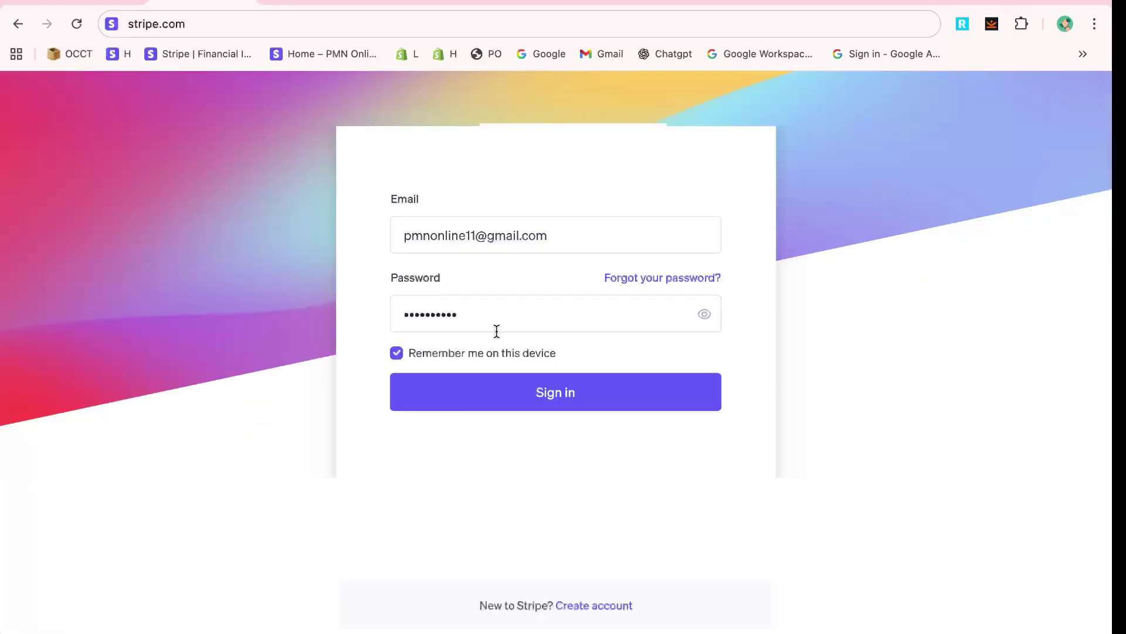
pyautogui.scroll(-1, 510, 352)
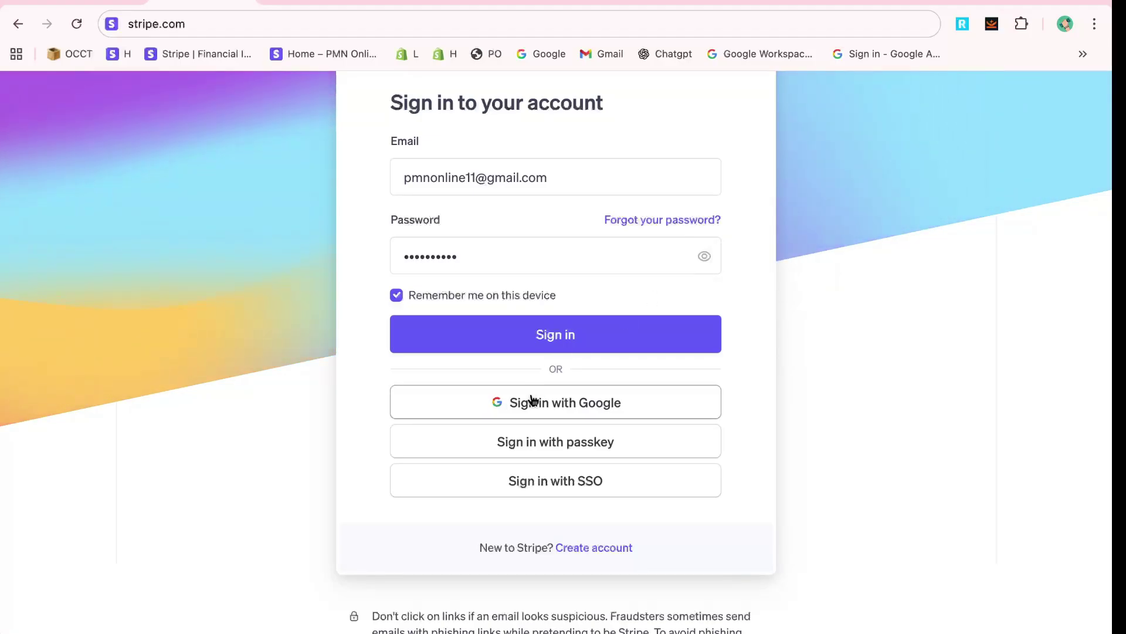
# Sign in to Stripe and bring up the sandbox Home overview.
pyautogui.click(601, 342)
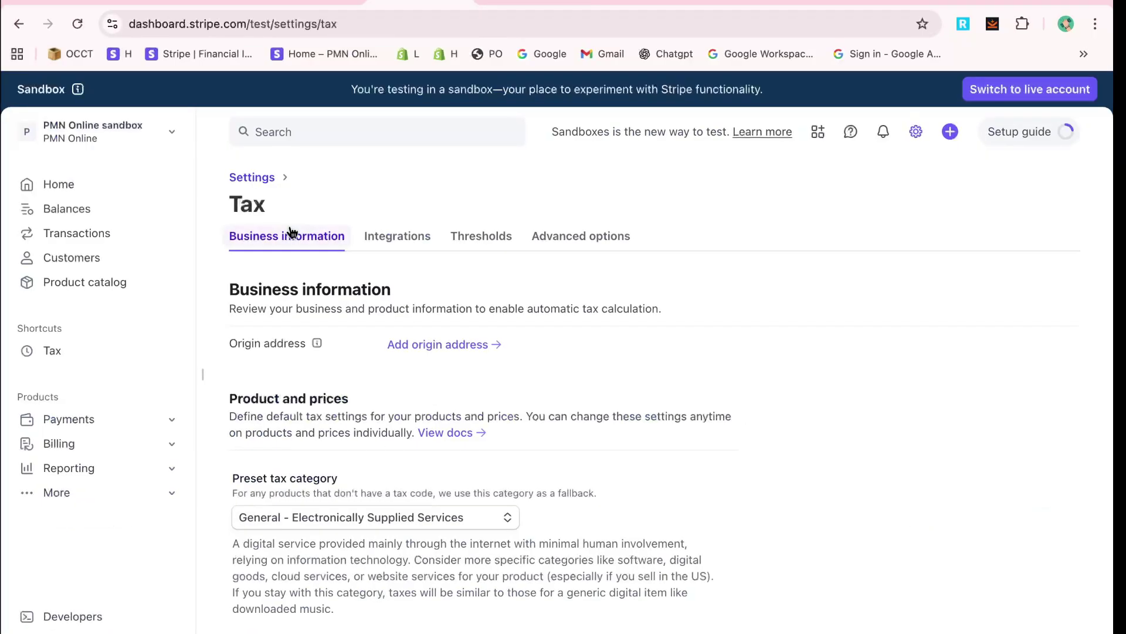
pyautogui.click(60, 184)
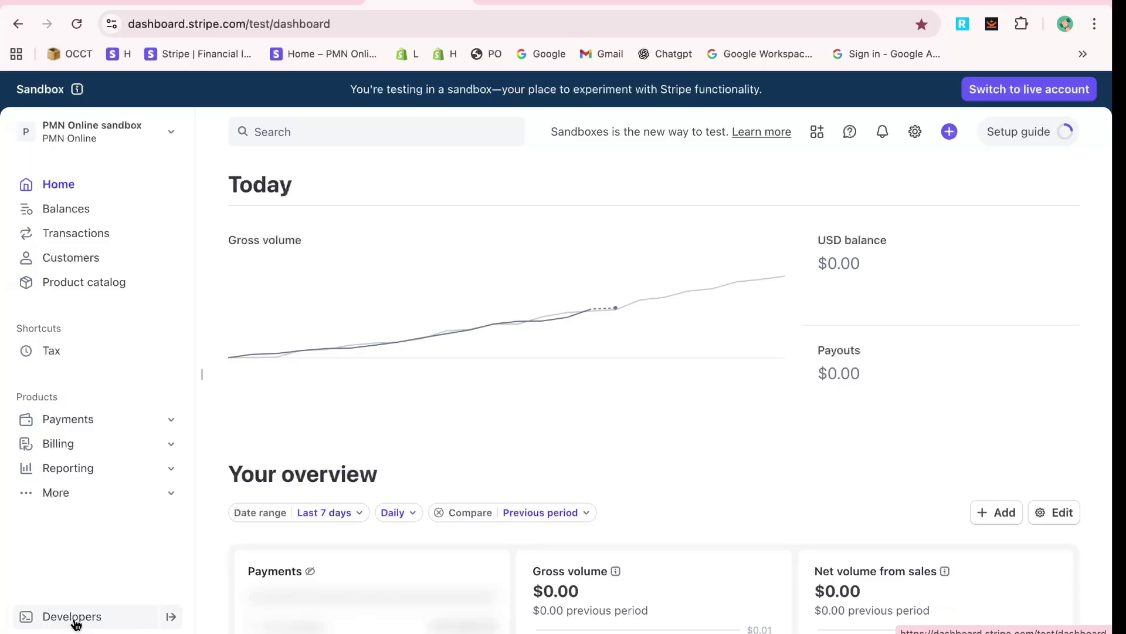
# Copy the test publishable key from Developers › API keys and return to the HTML editor tutorial.
pyautogui.click(76, 621)
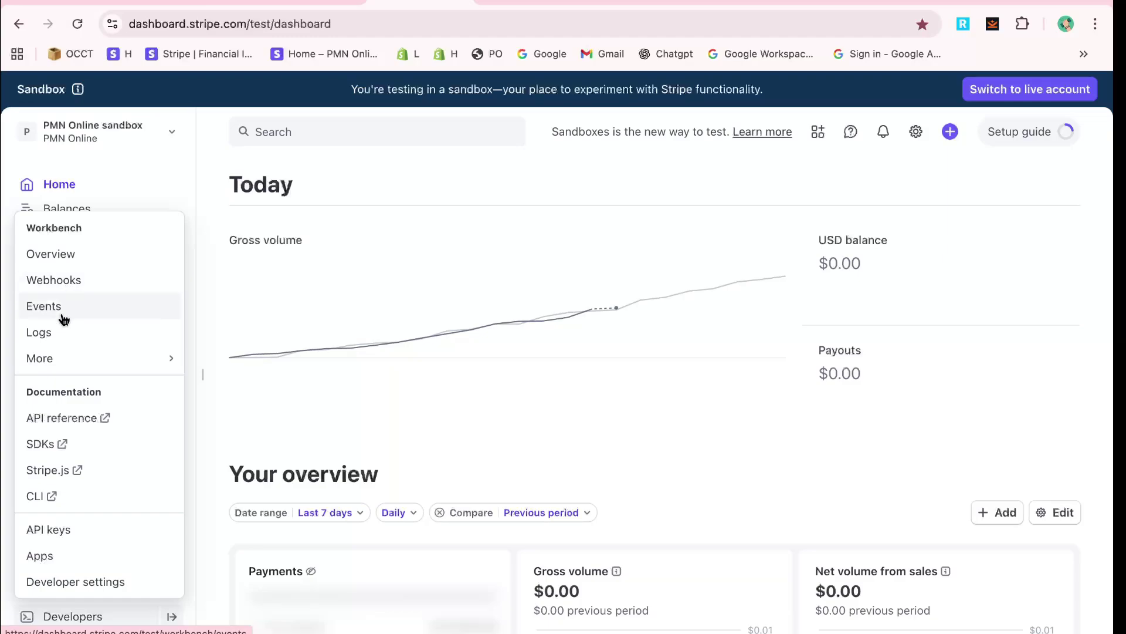
pyautogui.click(48, 529)
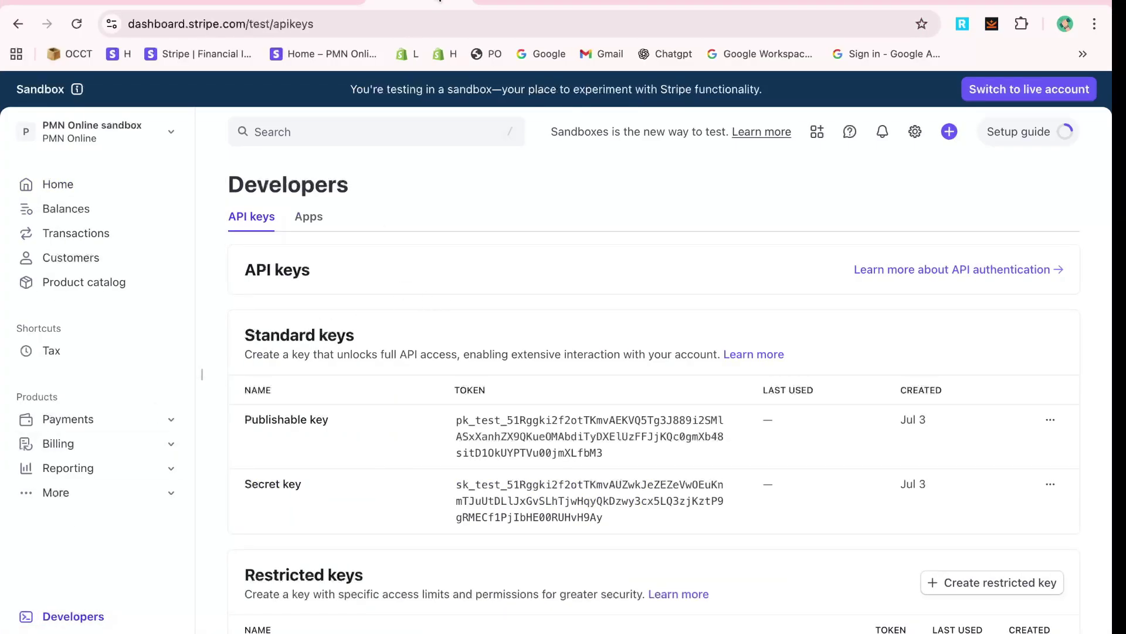
pyautogui.scroll(-1, 393, 406)
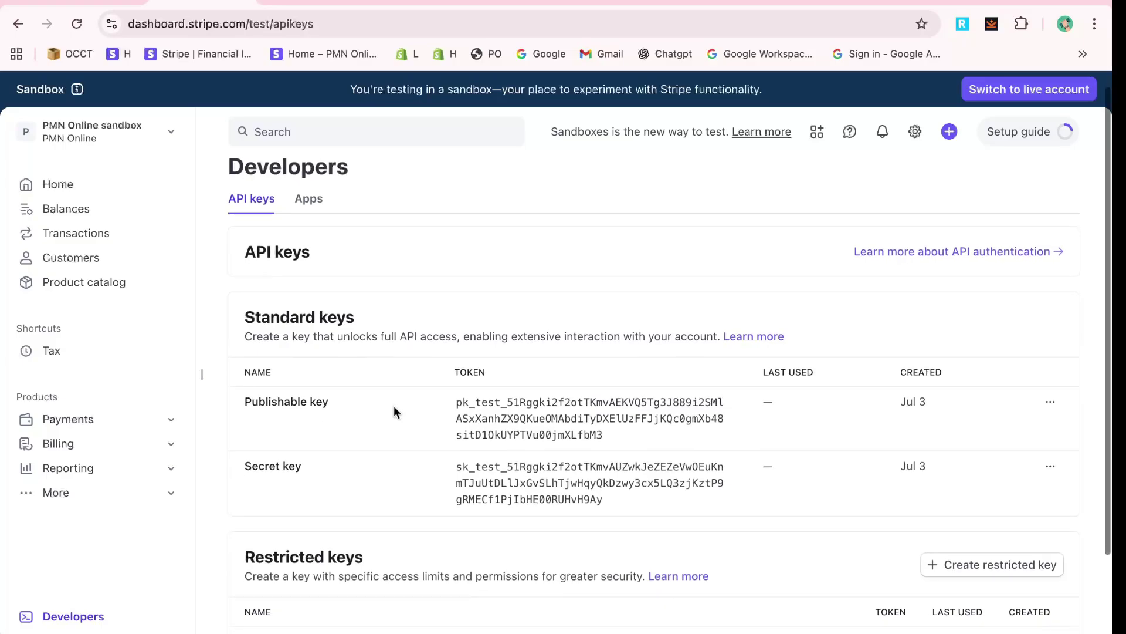
pyautogui.click(484, 382)
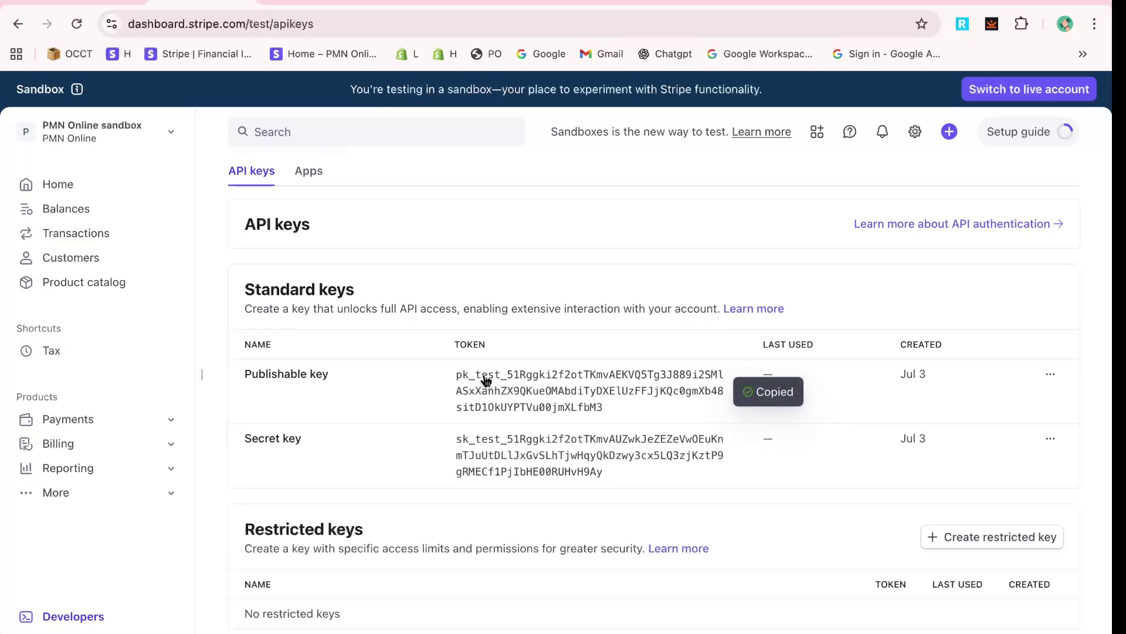
pyautogui.scroll(-1, 484, 382)
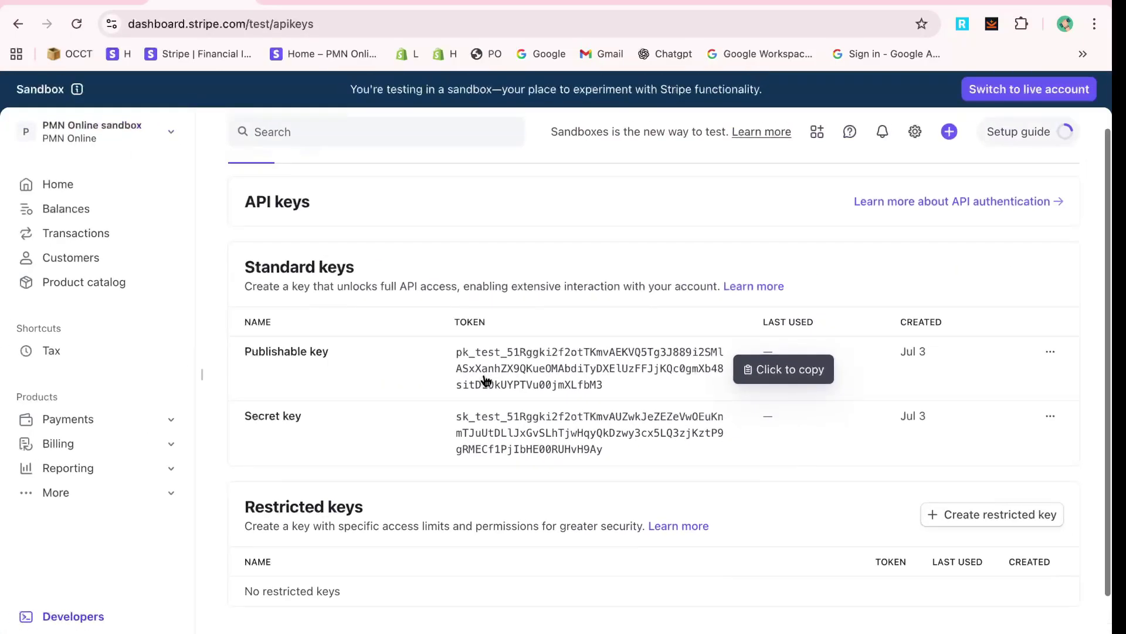
pyautogui.hotkey('ctrl', 'Tab')
pyautogui.scroll(-2, 170, 377)
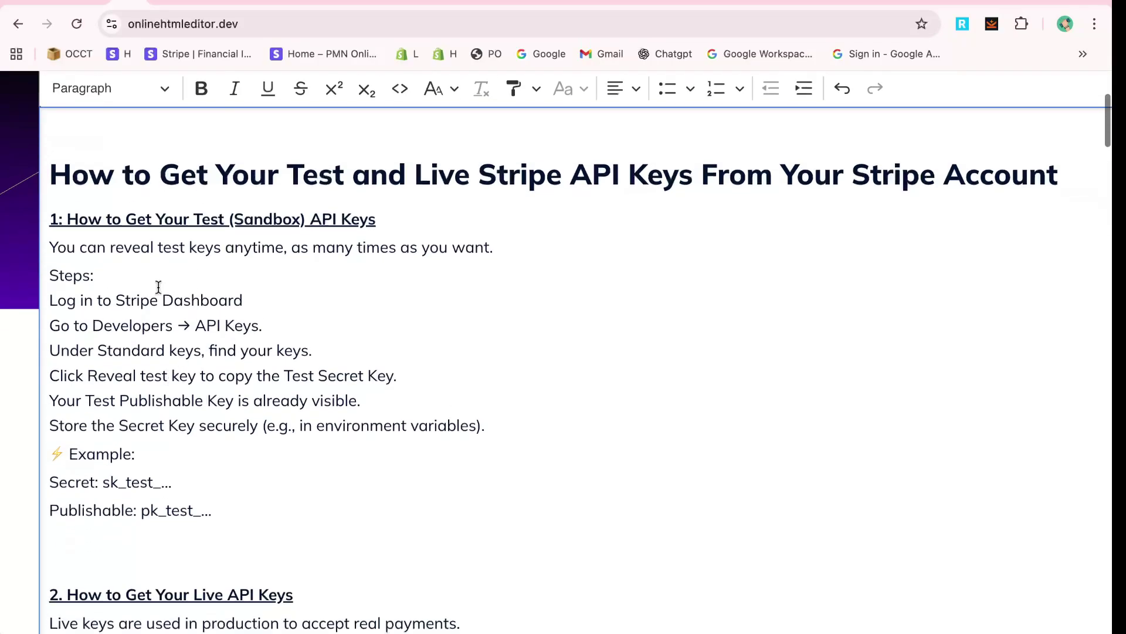
pyautogui.tripleClick(150, 226)
pyautogui.scroll(-3, 214, 355)
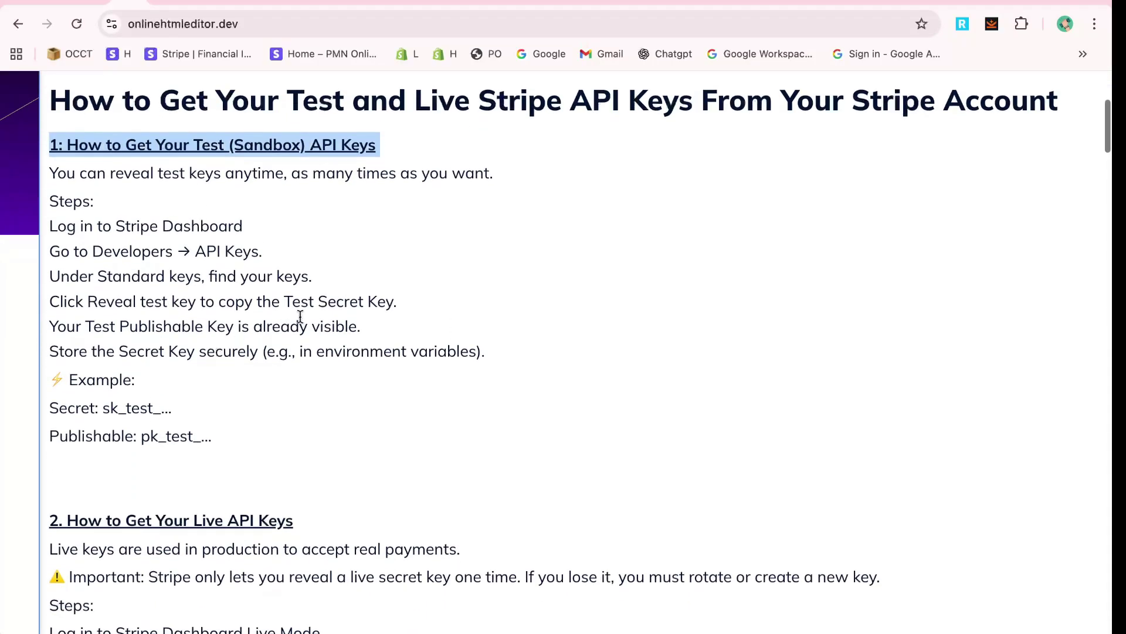
pyautogui.moveTo(200, 173); pyautogui.dragTo(484, 367)
pyautogui.scroll(-1, 480, 367)
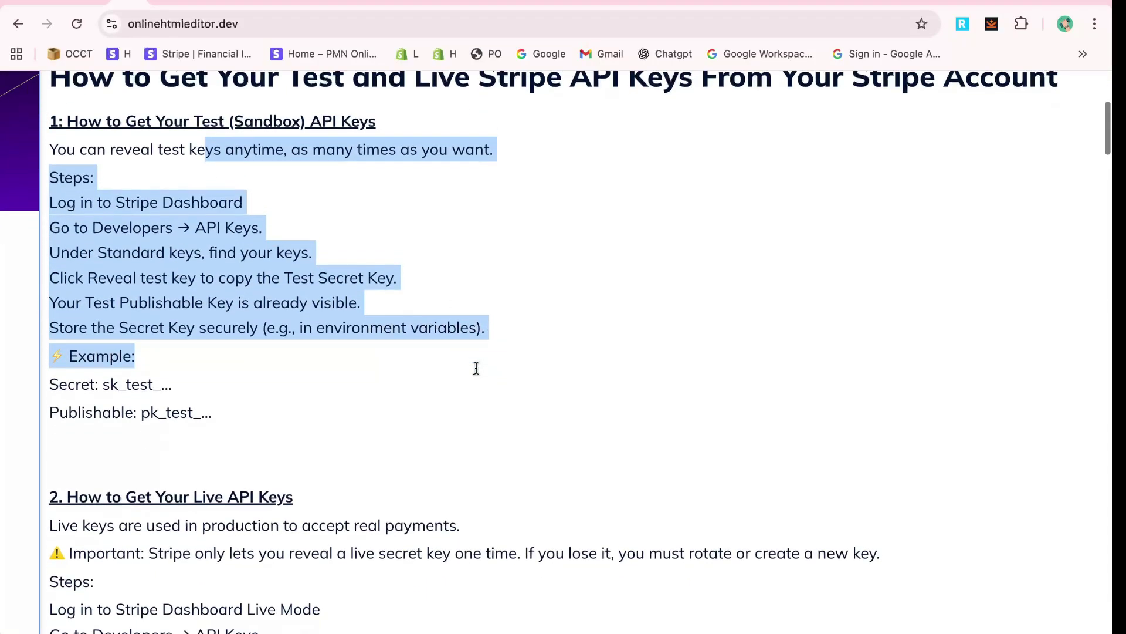
pyautogui.scroll(-2, 475, 368)
pyautogui.tripleClick(136, 335)
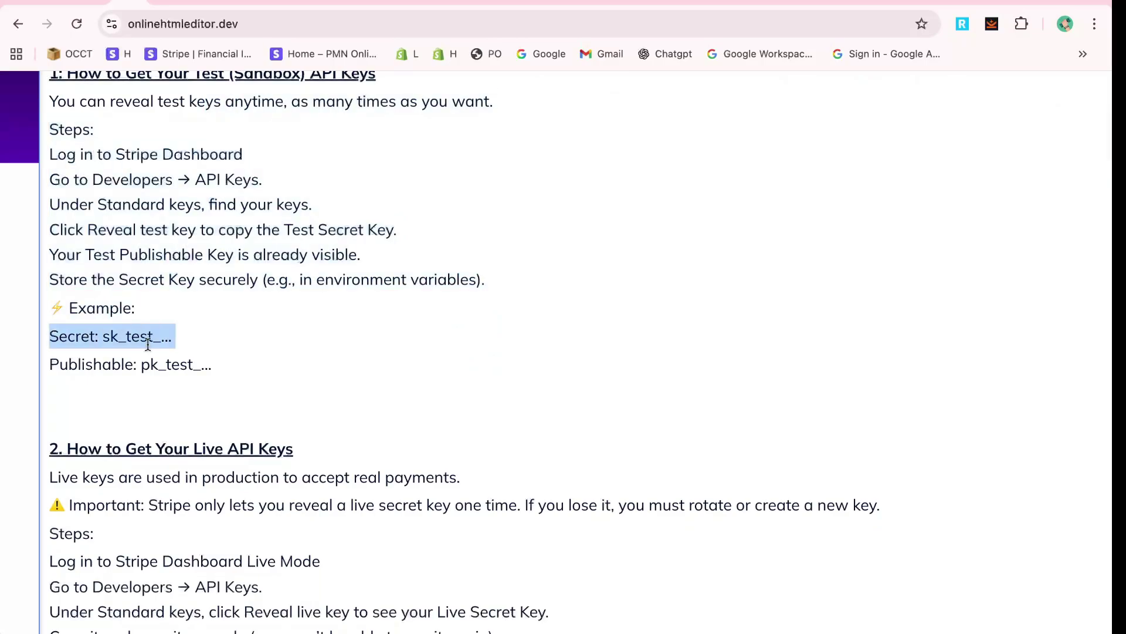
pyautogui.tripleClick(170, 364)
pyautogui.scroll(-3, 189, 350)
pyautogui.tripleClick(206, 338)
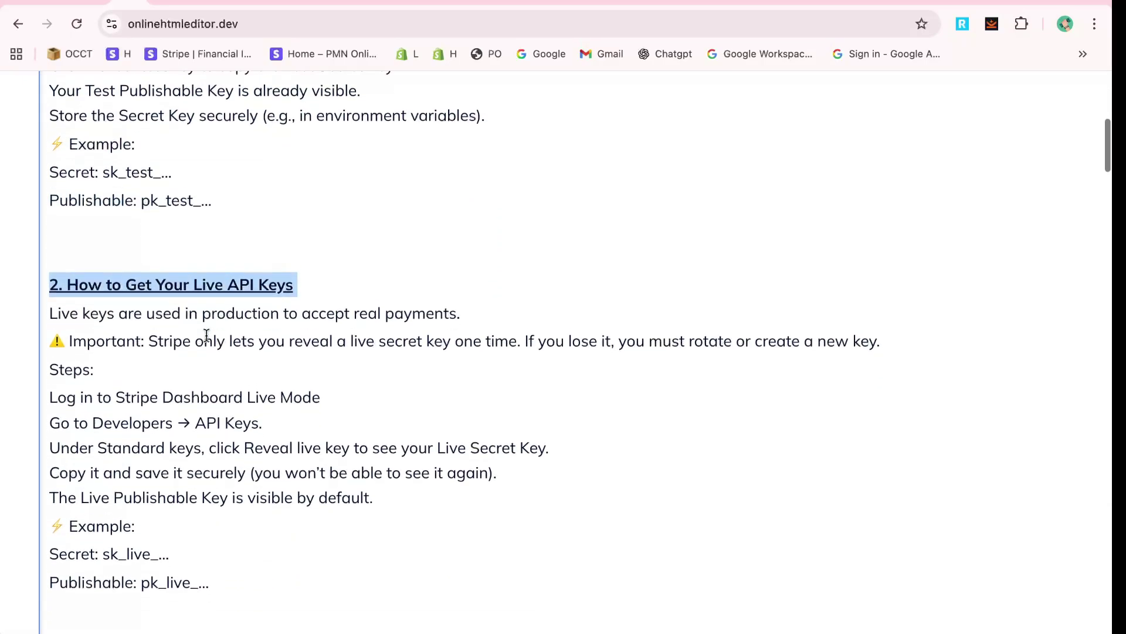
pyautogui.scroll(-3, 213, 335)
pyautogui.click(249, 303)
pyautogui.scroll(-2, 247, 304)
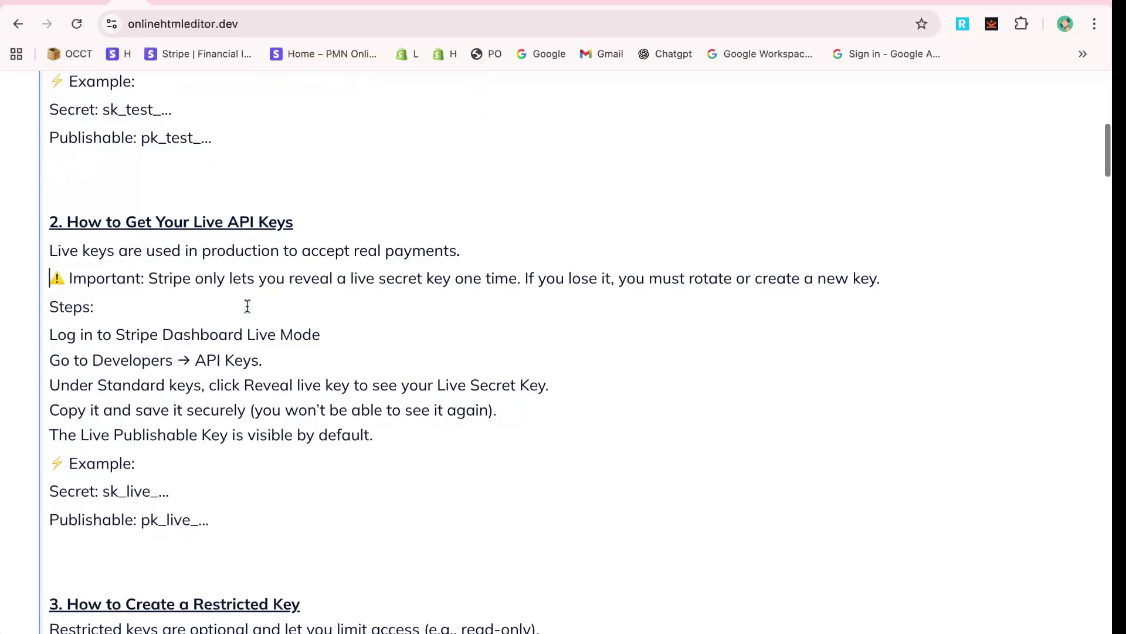
pyautogui.scroll(-1, 263, 370)
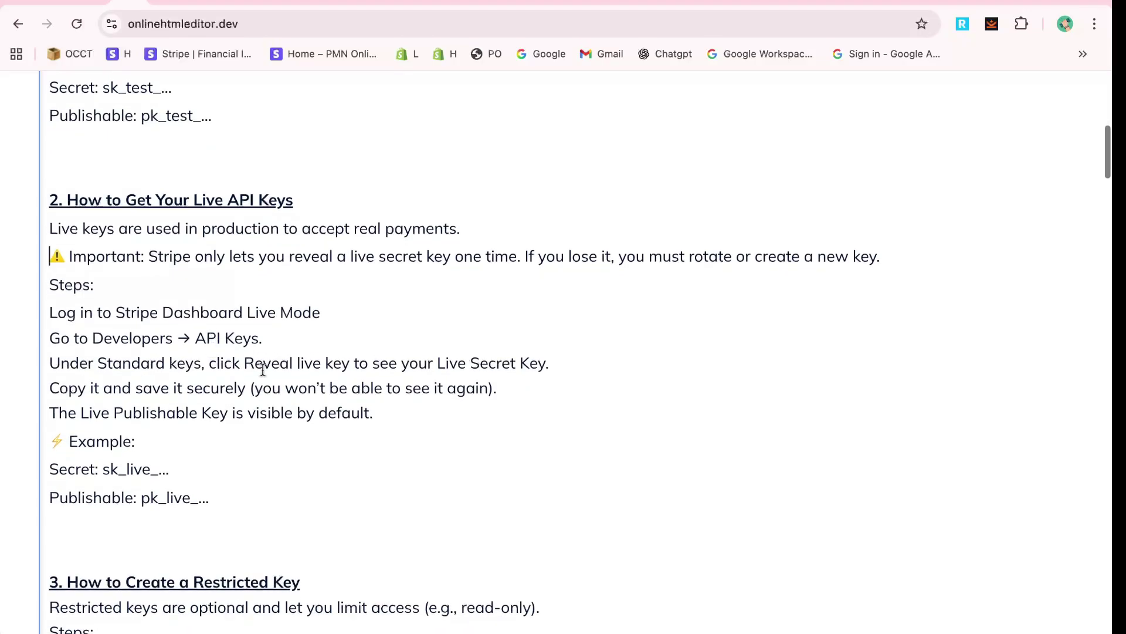
pyautogui.tripleClick(205, 376)
pyautogui.scroll(-1, 221, 377)
pyautogui.scroll(-2, 138, 378)
pyautogui.doubleClick(131, 387)
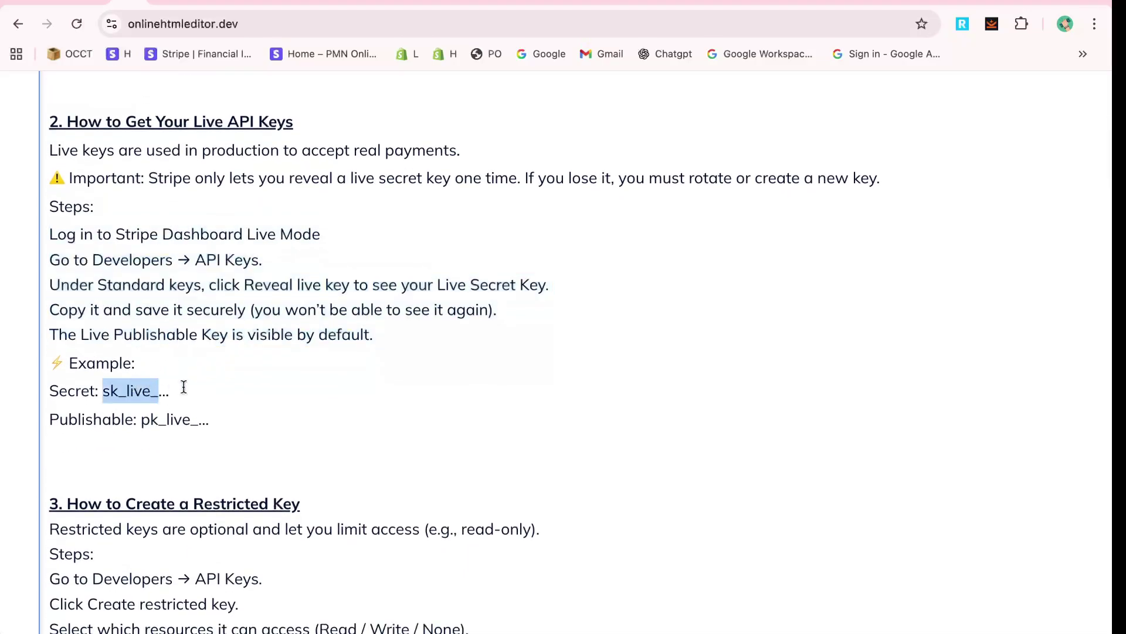
# Review the API key types in Stripe Docs, then return to the sandbox API keys page.
pyautogui.click(395, 11)
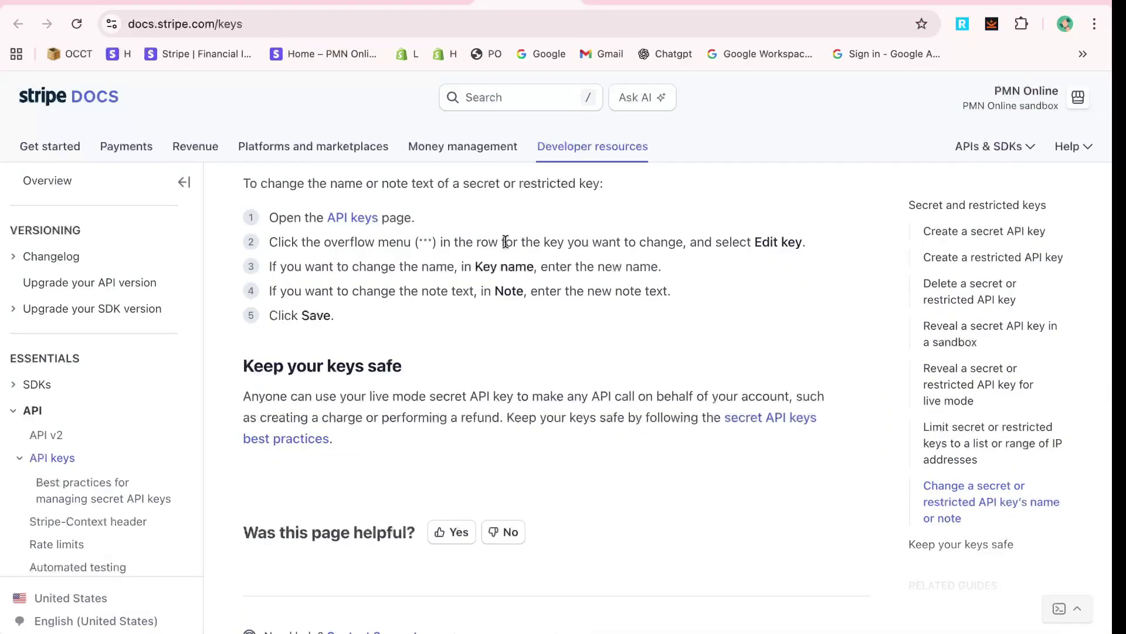
pyautogui.hotkey('ctrl', 'Tab')
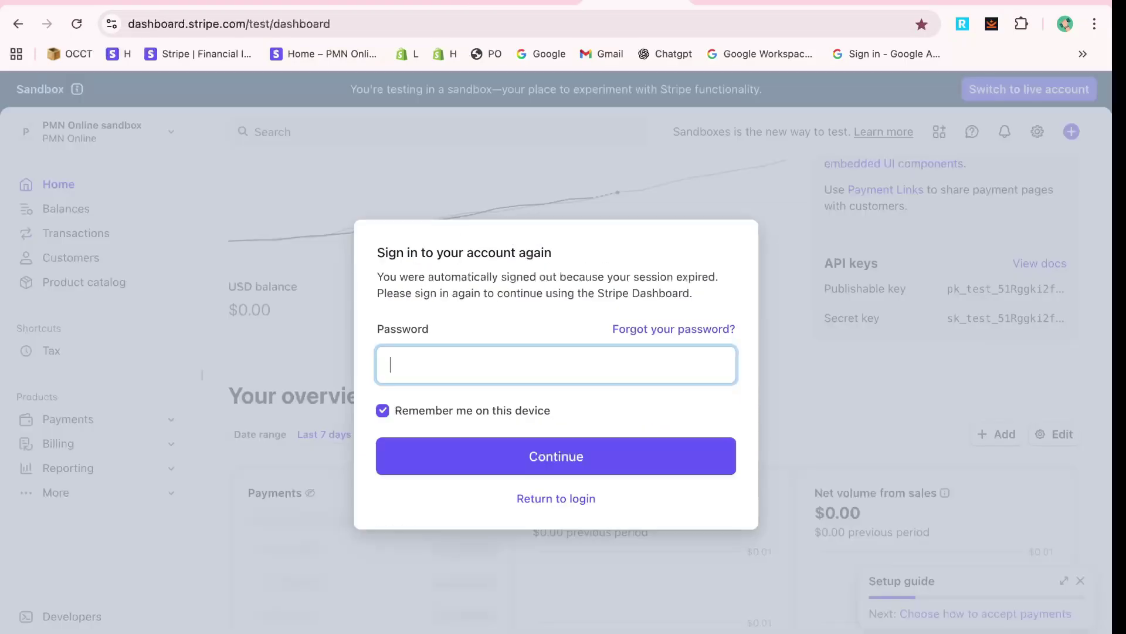
pyautogui.hotkey('ctrl', 'Tab')
pyautogui.hotkey('ctrl', 'shift', 'Tab')
pyautogui.hotkey('ctrl', 'Tab')
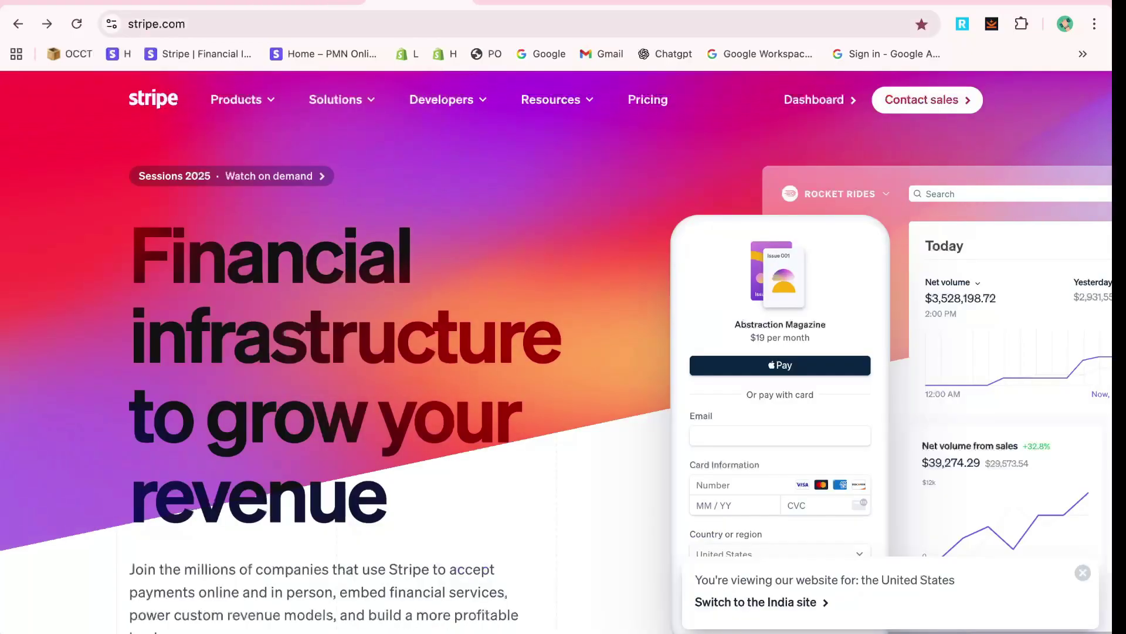
pyautogui.hotkey('ctrl', 'Tab')
pyautogui.scroll(3, 592, 376)
pyautogui.scroll(2, 612, 404)
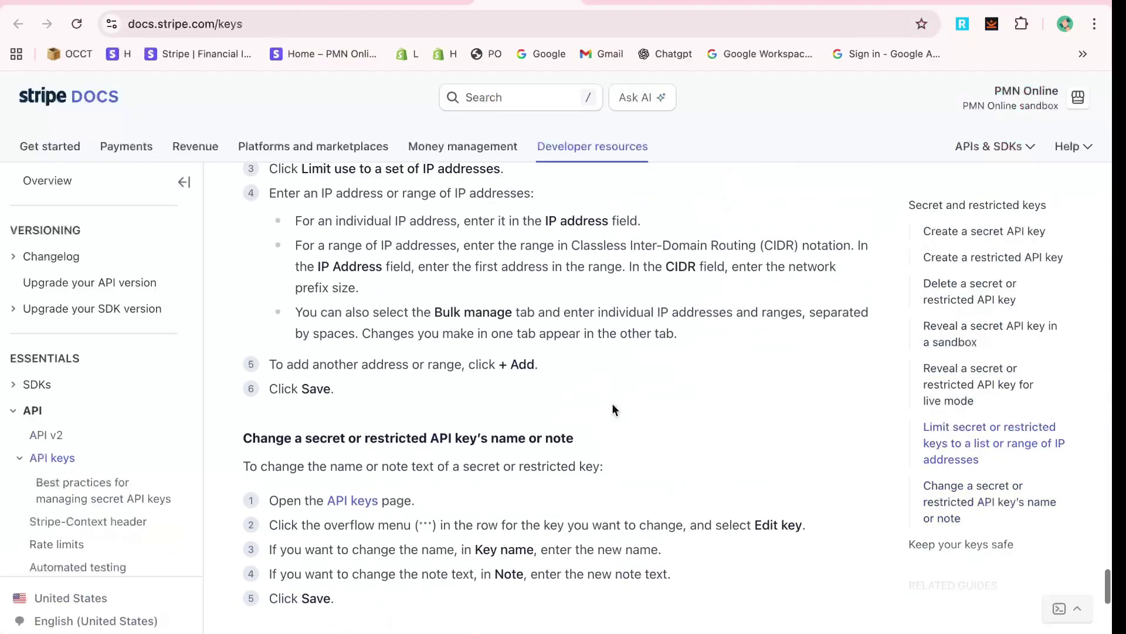
pyautogui.scroll(4, 612, 403)
pyautogui.scroll(3, 611, 403)
pyautogui.scroll(5, 611, 403)
pyautogui.scroll(5, 611, 403)
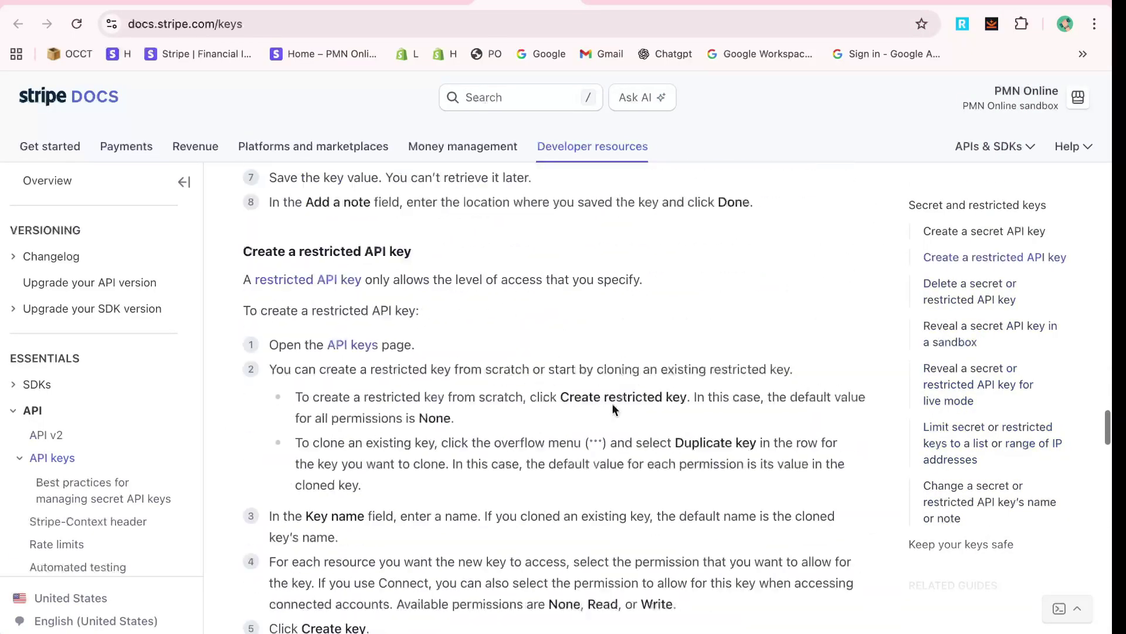
pyautogui.scroll(5, 612, 403)
pyautogui.scroll(10, 612, 403)
pyautogui.scroll(3, 612, 404)
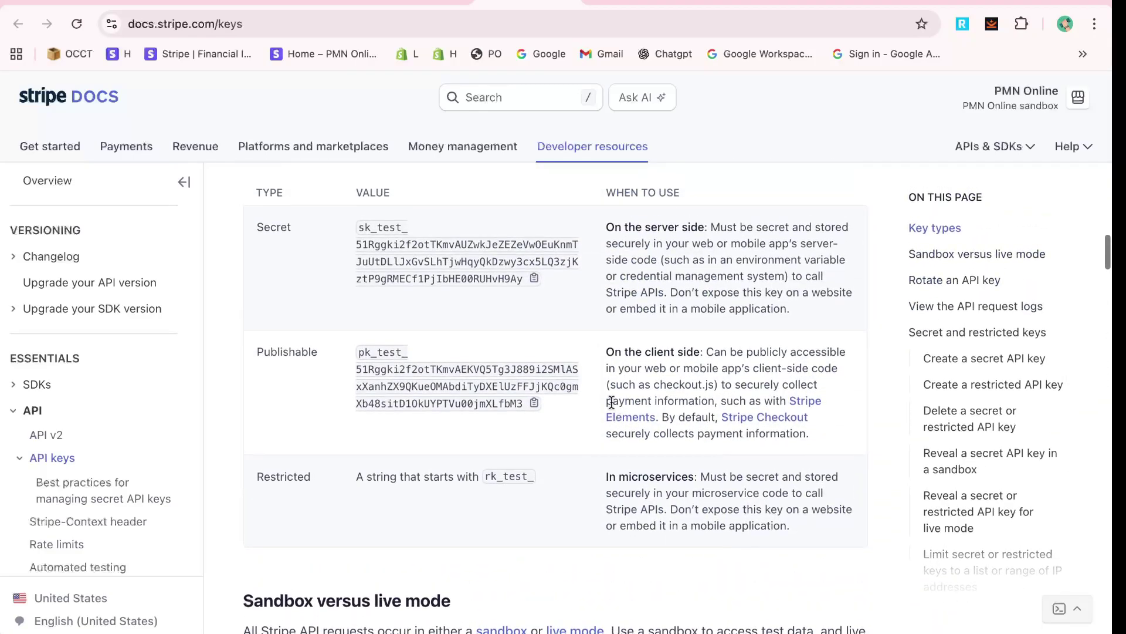
pyautogui.hotkey('ctrl', 'Tab')
pyautogui.scroll(1, 354, 425)
# Copy the test publishable key on the sandbox API keys page and start a restricted key.
pyautogui.hotkey('ctrl', 'Tab')
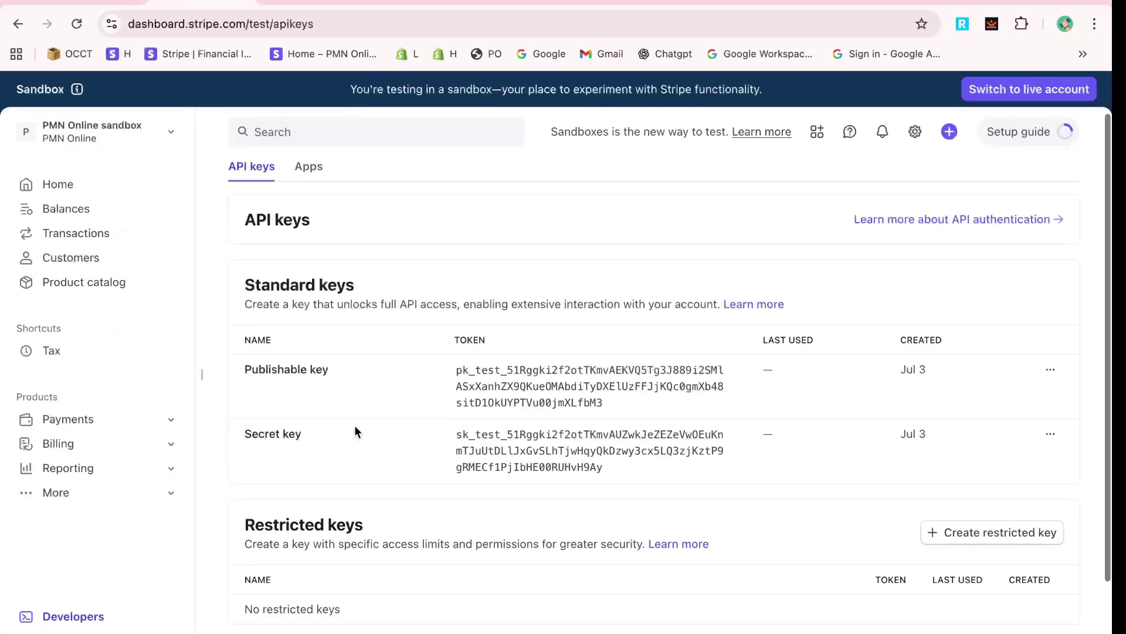
pyautogui.click(588, 356)
pyautogui.scroll(-1, 587, 356)
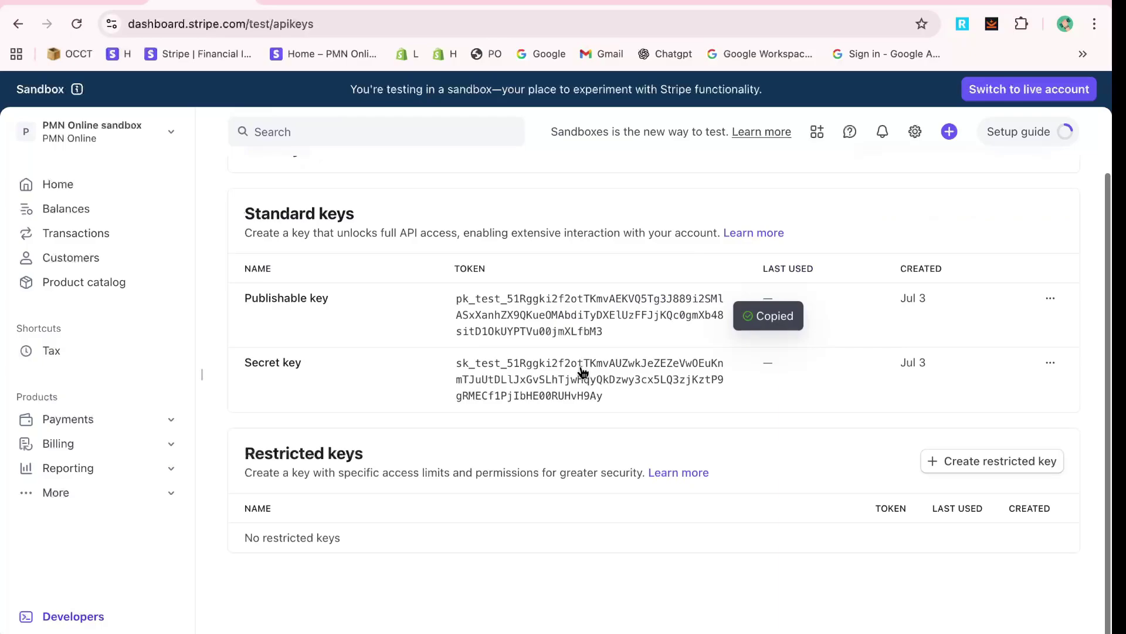
pyautogui.click(989, 468)
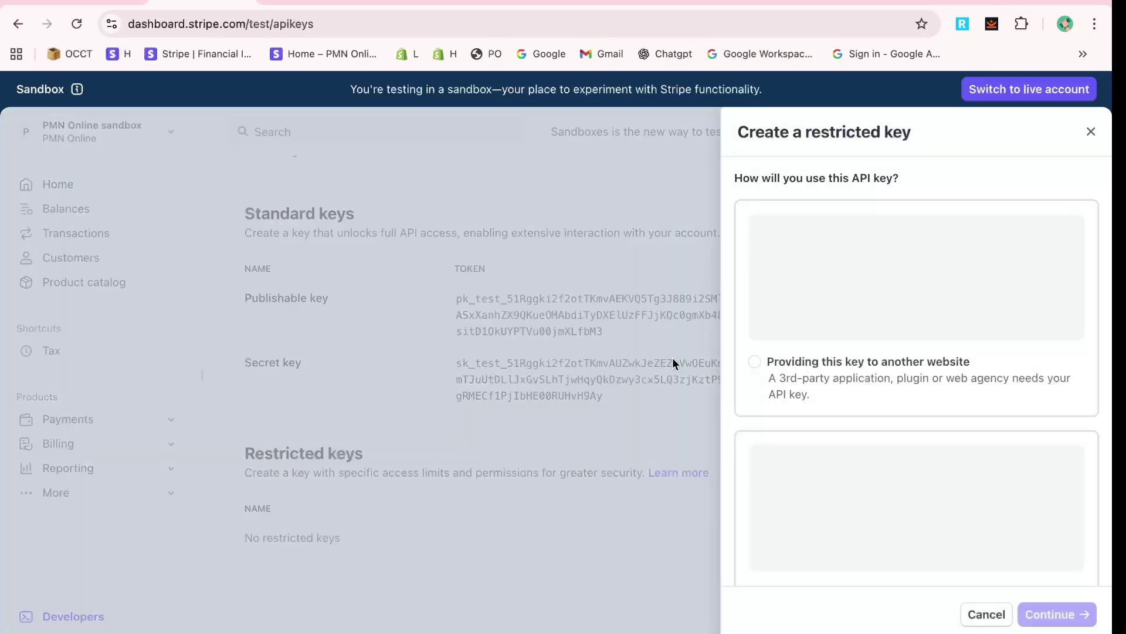
pyautogui.scroll(-1, 869, 292)
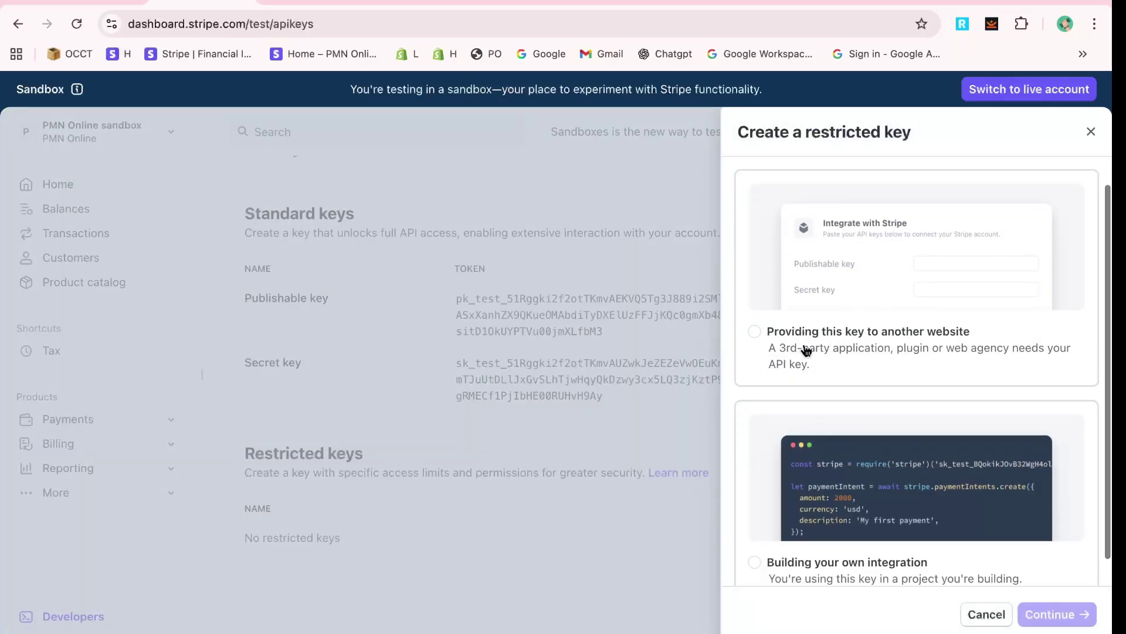
# Explore the restricted-key form to the website-details step, close it unsaved, and return to the guide.
pyautogui.click(804, 351)
pyautogui.click(1090, 614)
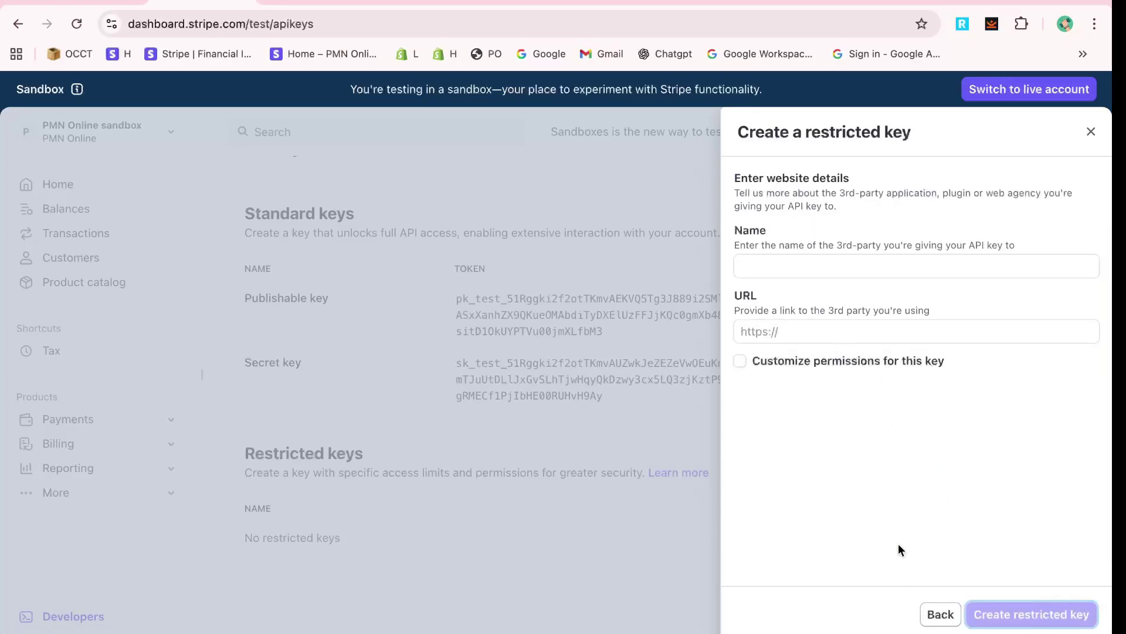
pyautogui.click(687, 388)
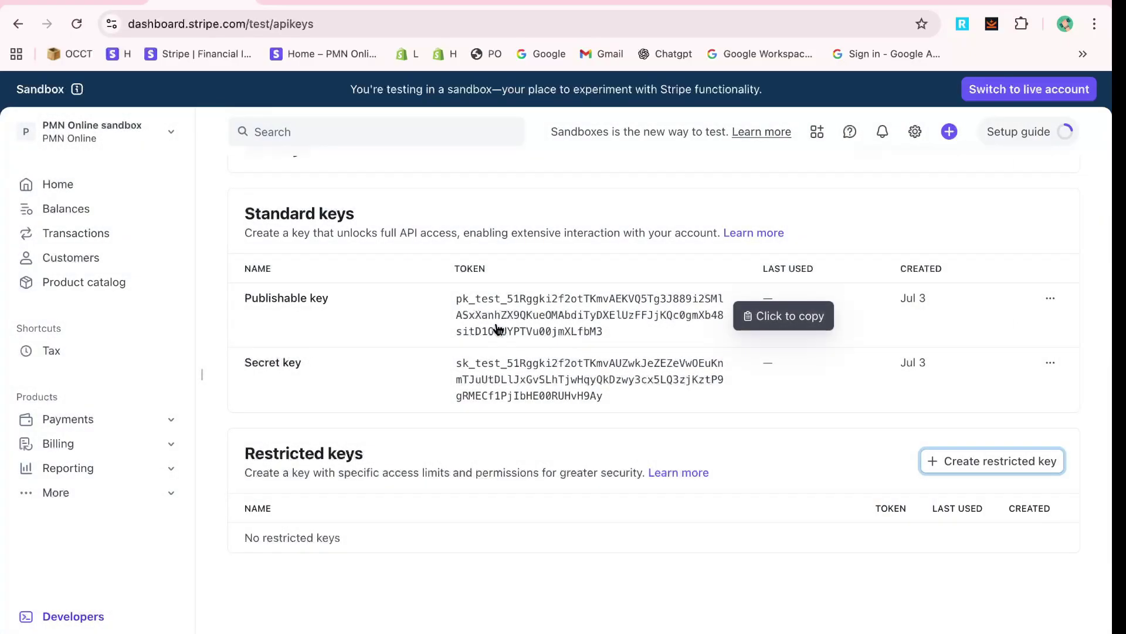
pyautogui.scroll(3, 496, 325)
pyautogui.hotkey('ctrl', 'Tab')
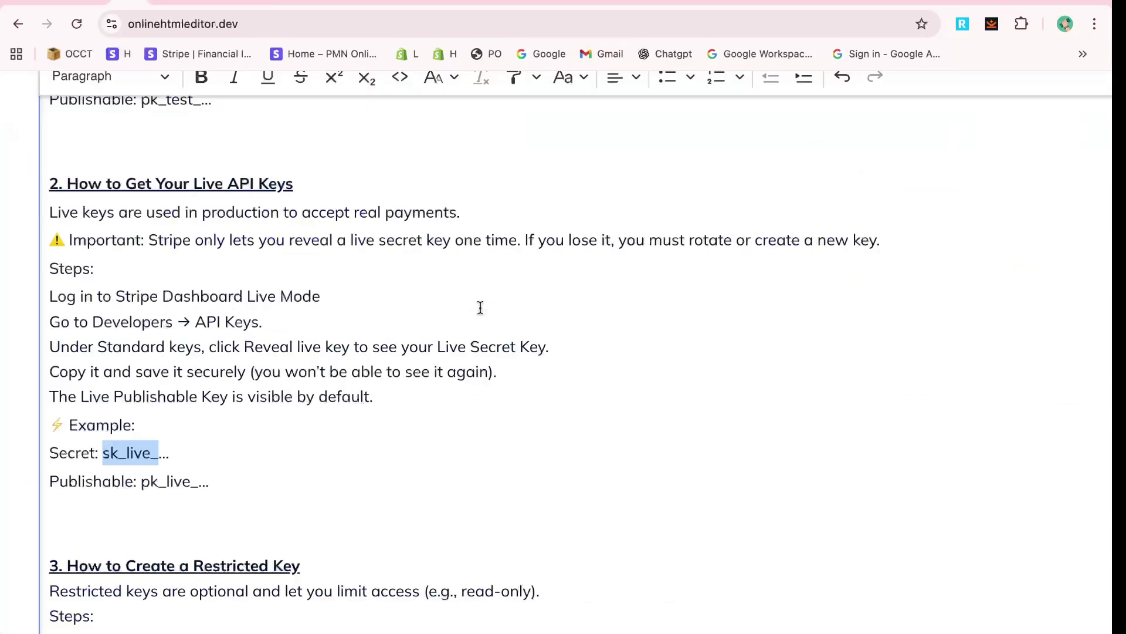
pyautogui.scroll(-1, 296, 320)
pyautogui.scroll(-1, 311, 336)
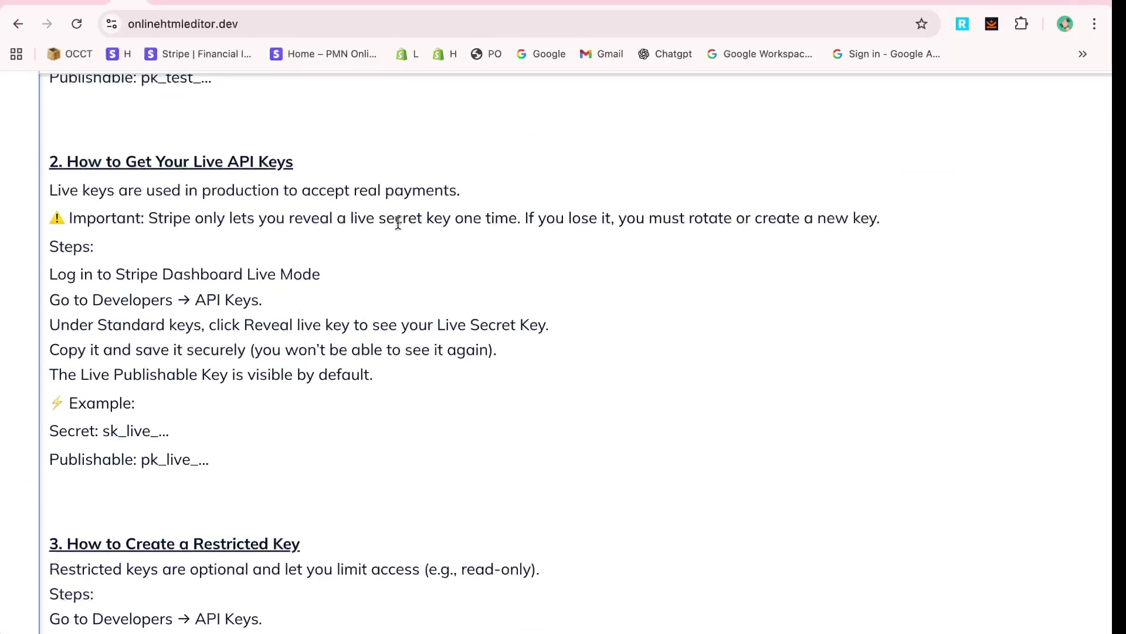
pyautogui.scroll(-1, 388, 382)
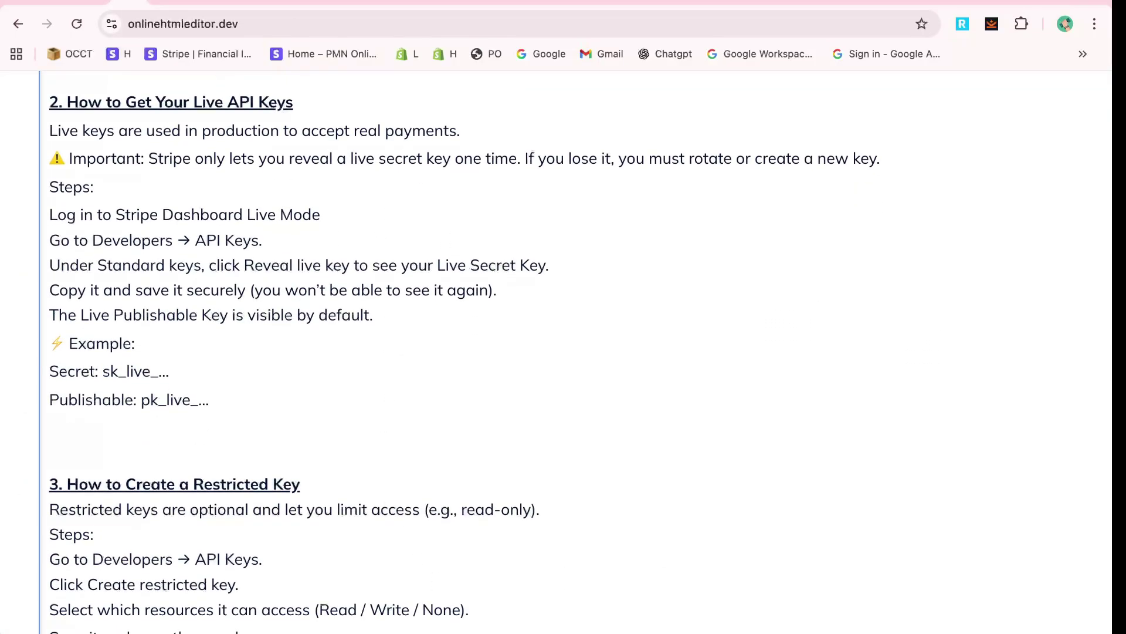